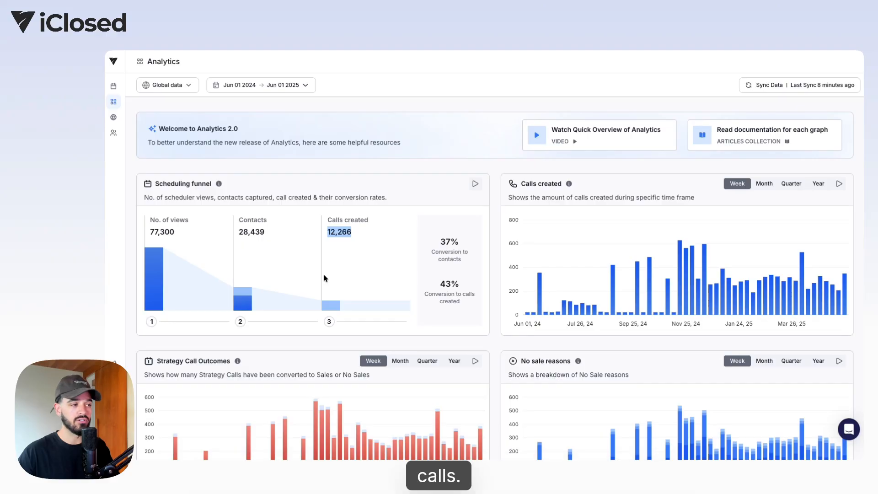
From the AI Scheduler's Calendar settings, start connecting Google Calendar and Gmail
mouse_move(243, 296)
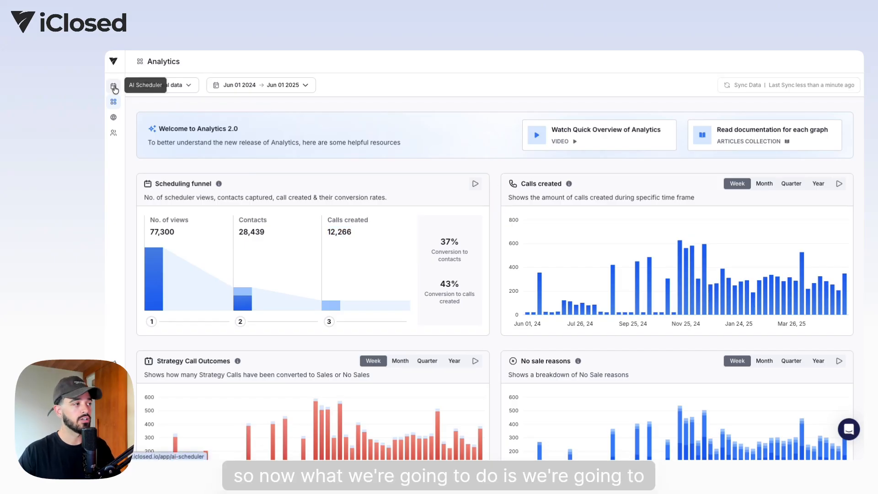
left_click(115, 88)
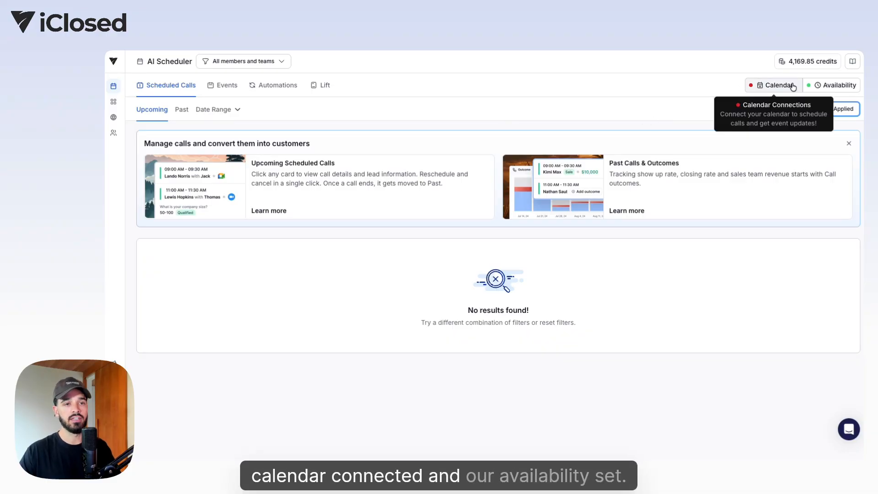
left_click(759, 87)
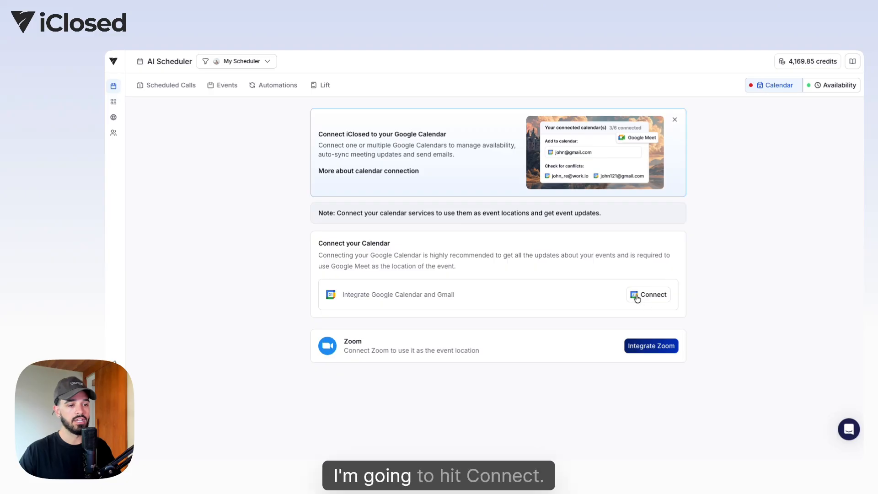
left_click(638, 296)
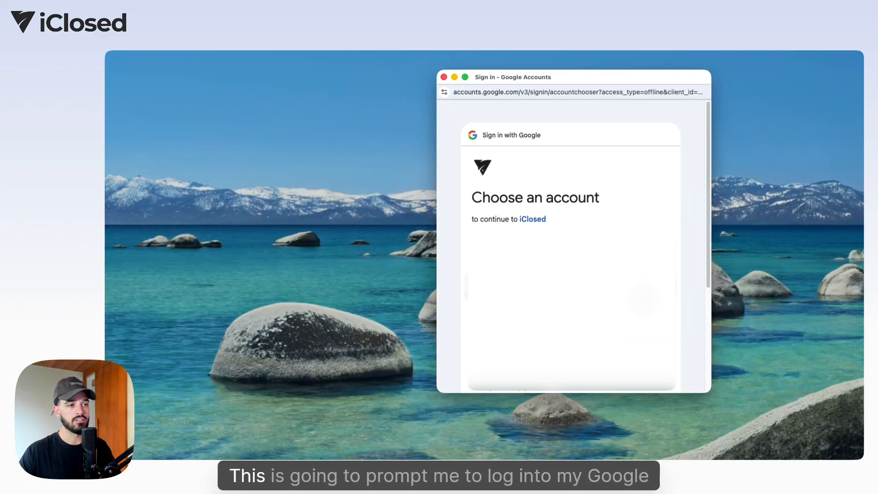
Sign in with the Google account, allow iClosed access, and dismiss the success popup
left_click(616, 353)
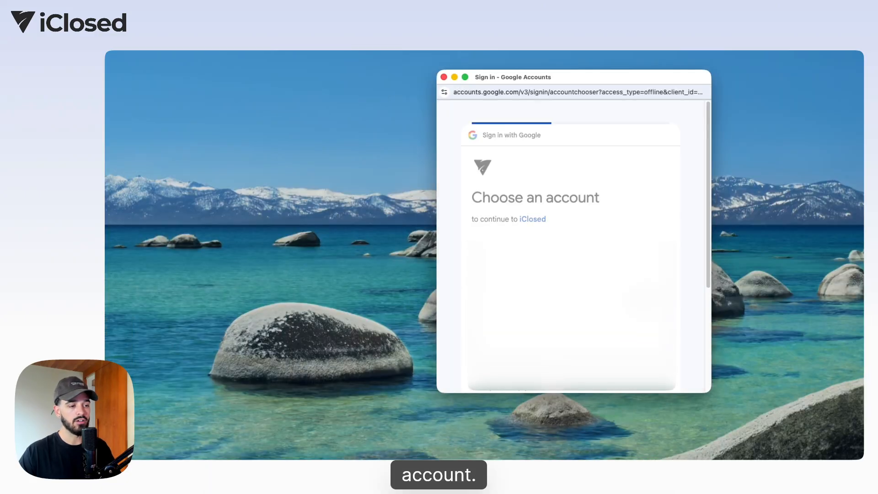
left_click(615, 353)
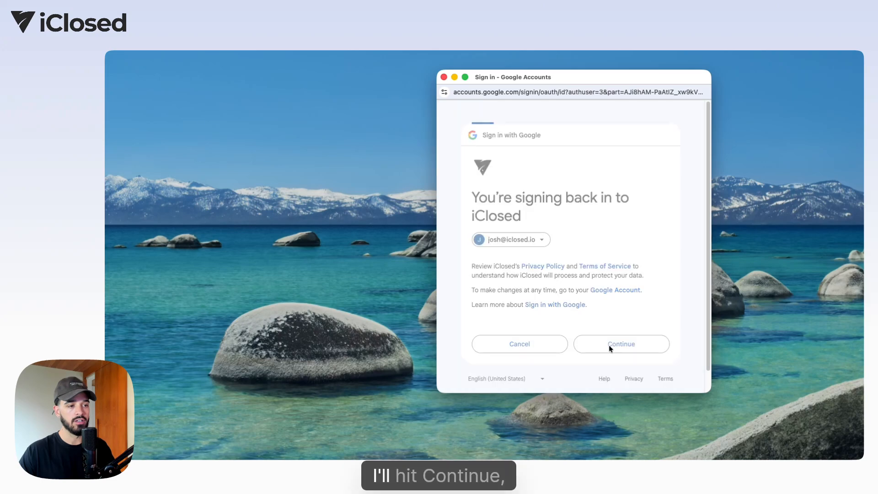
scroll(600, 332, "down", 3)
left_click(597, 326)
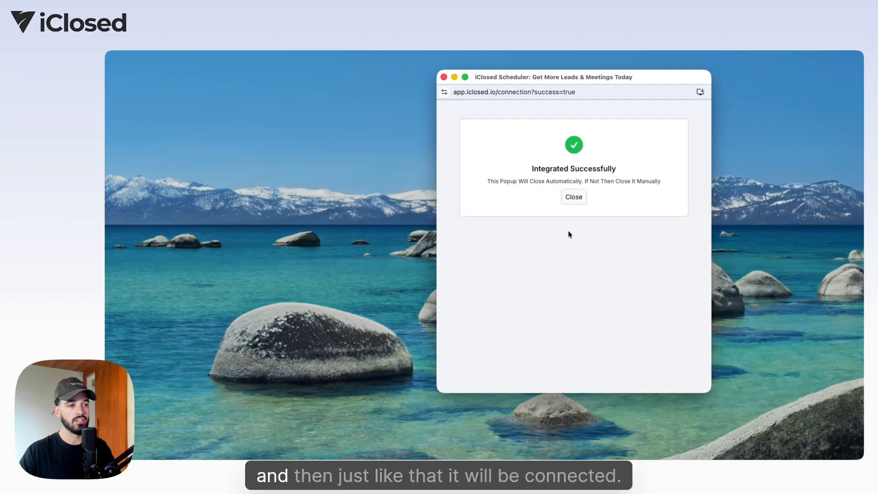
left_click(567, 199)
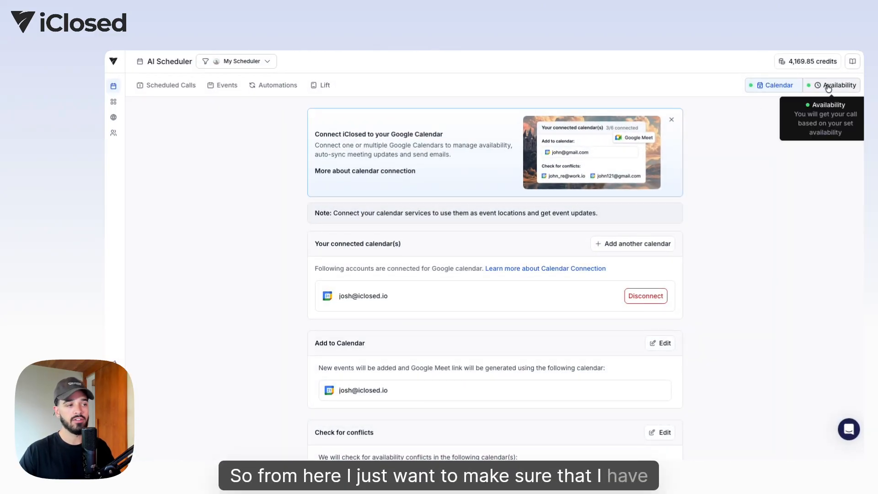
Save Monday–Friday 9:00 am–5:00 pm availability in Bali time for the Paid Ads Strategy Call
left_click(829, 87)
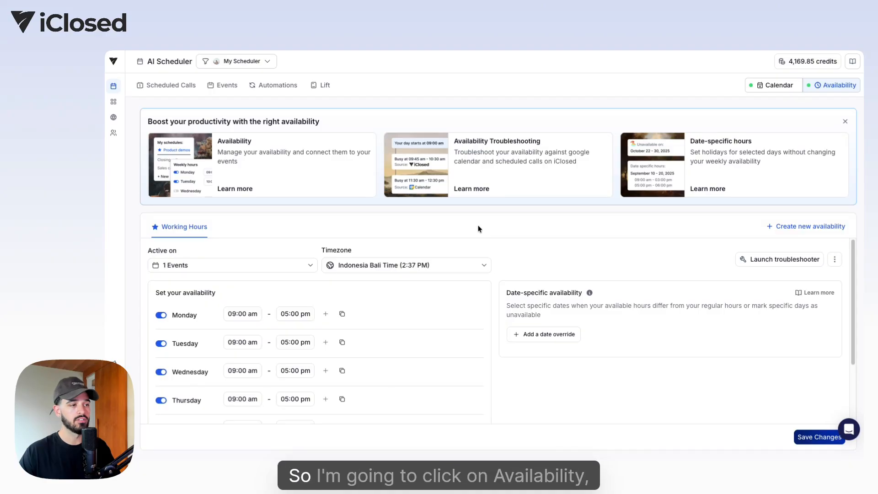
scroll(347, 297, "down", 1)
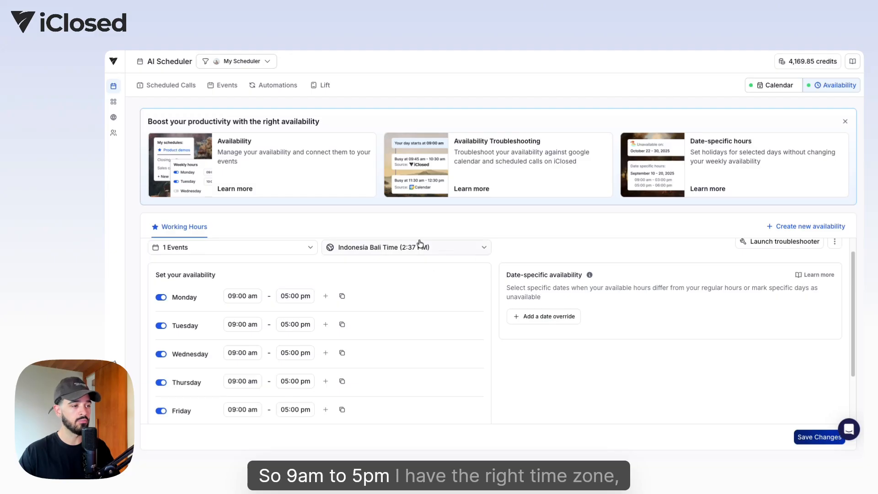
left_click(245, 252)
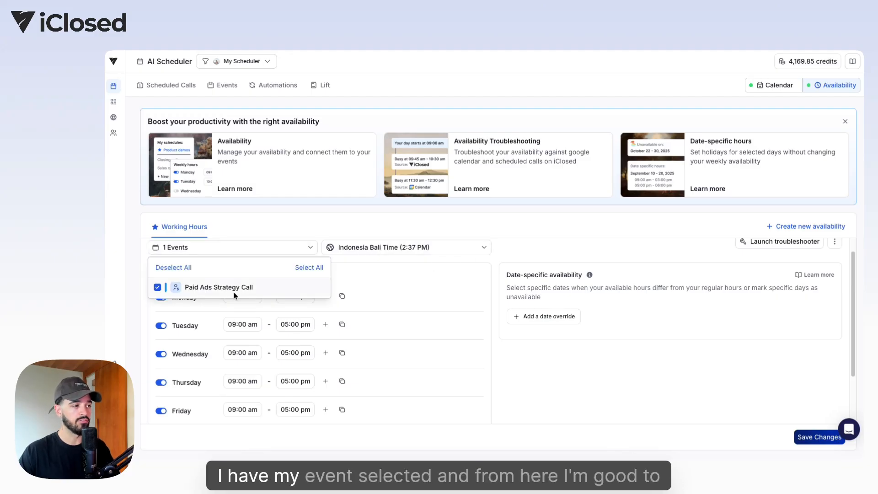
left_click(287, 233)
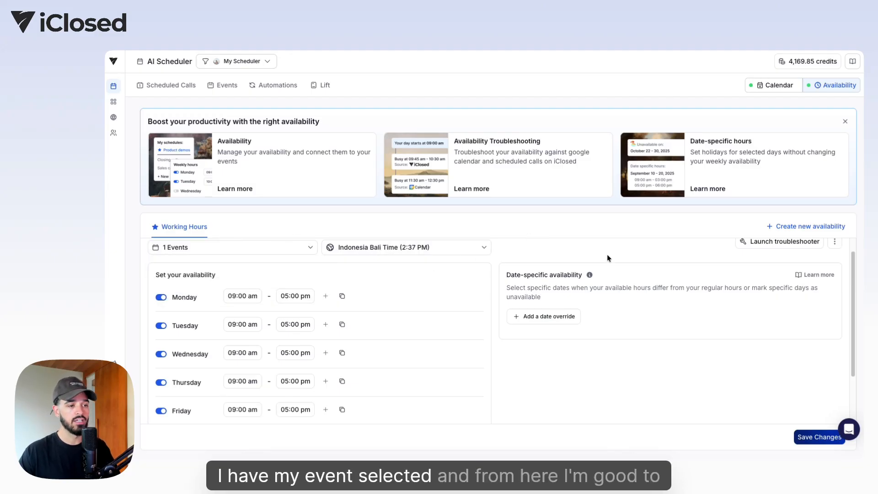
left_click(818, 437)
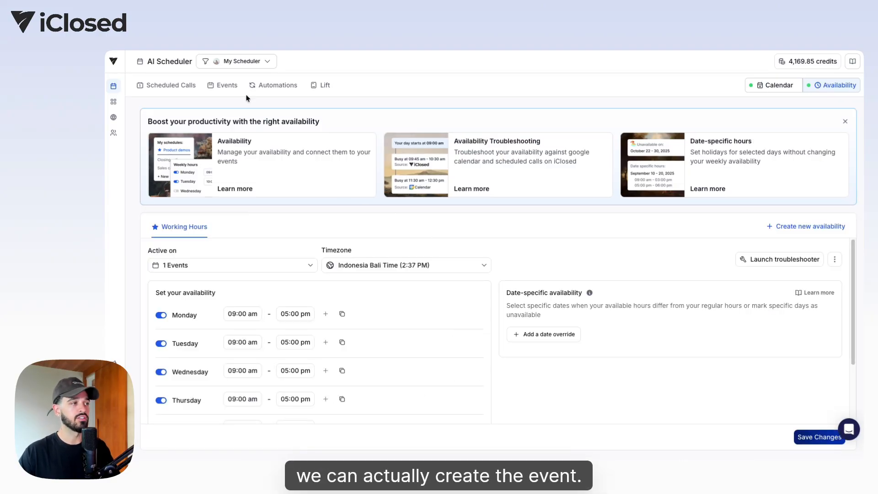
Create a new event of type Strategy Event from the Events list
left_click(218, 86)
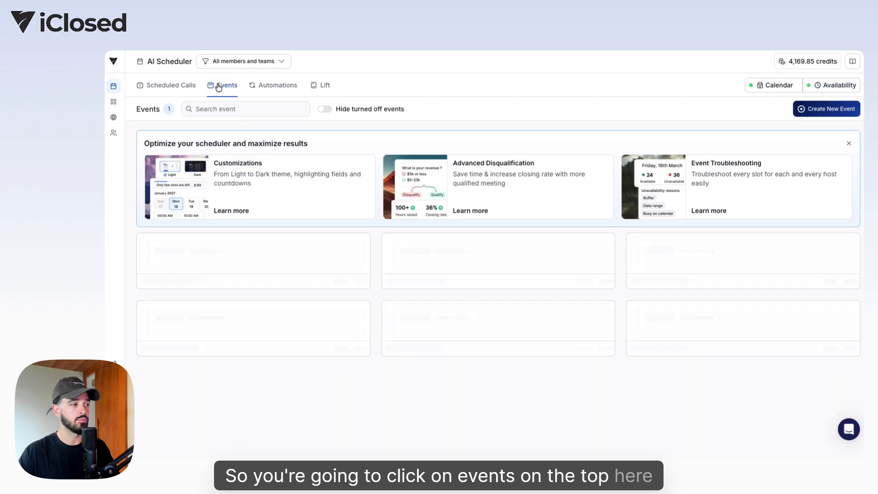
left_click(808, 110)
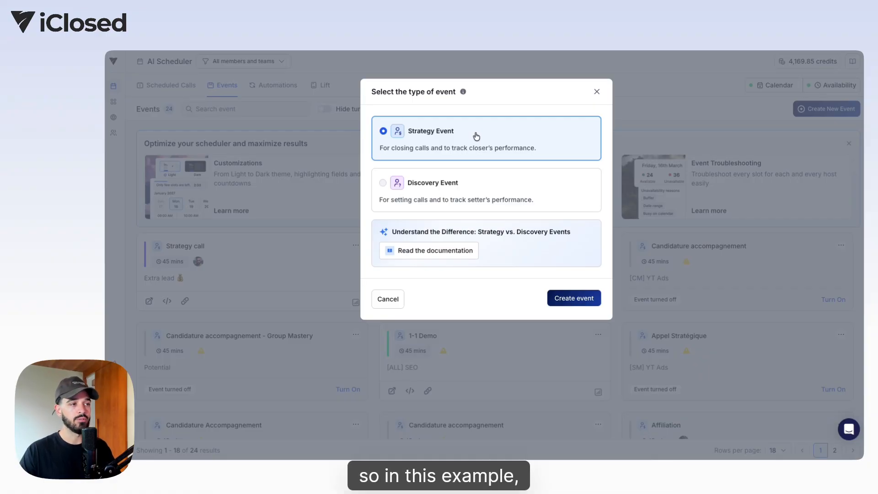
left_click(561, 296)
Name the event 'Paid Ads Strategy Call' with Google Meet as its location
left_click(433, 131)
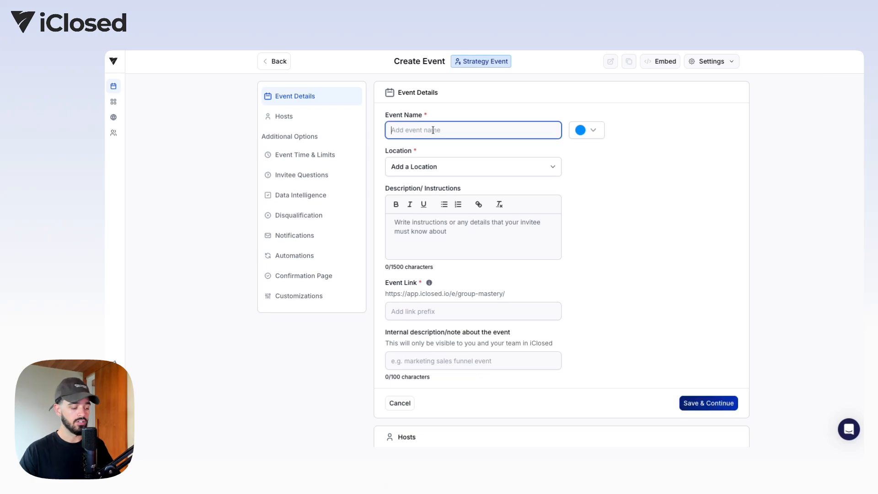
type("Paid Ads ")
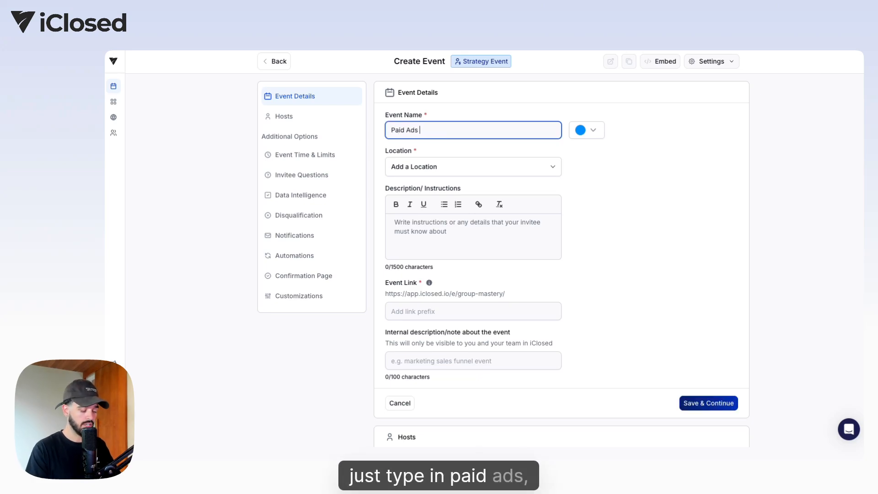
type("Stratgey")
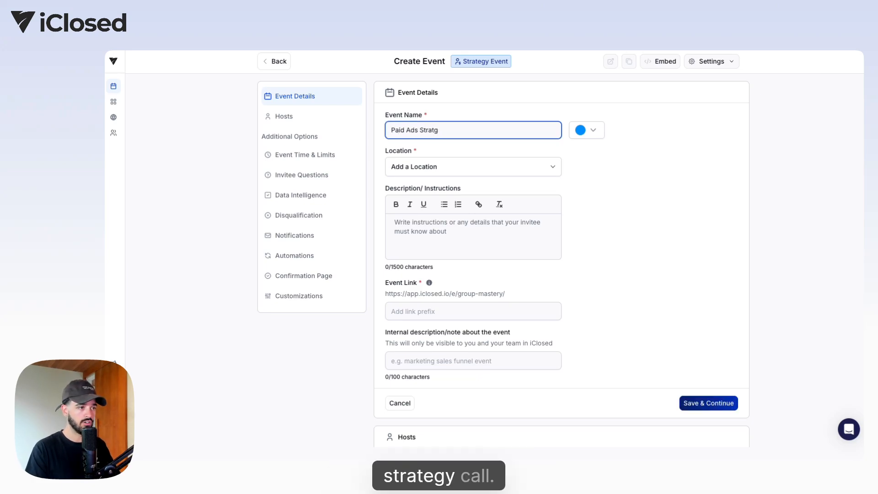
key("BackSpace")
type("egy C")
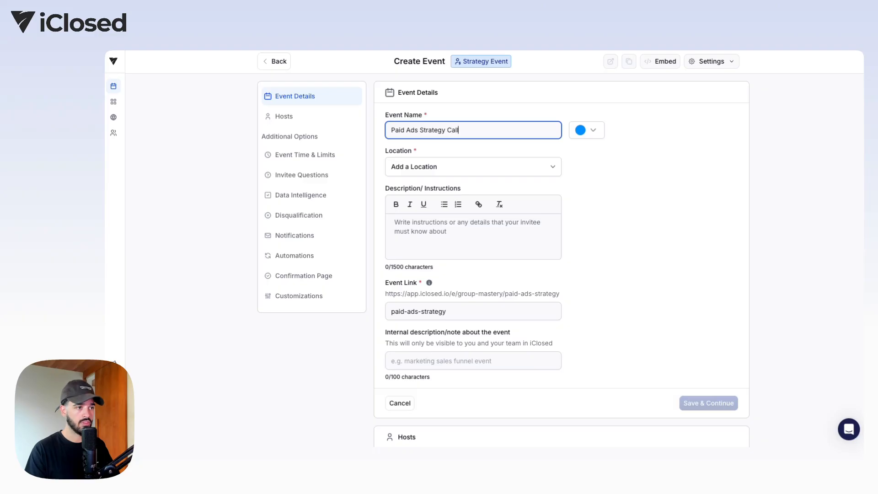
type("all")
left_click(484, 166)
left_click(459, 207)
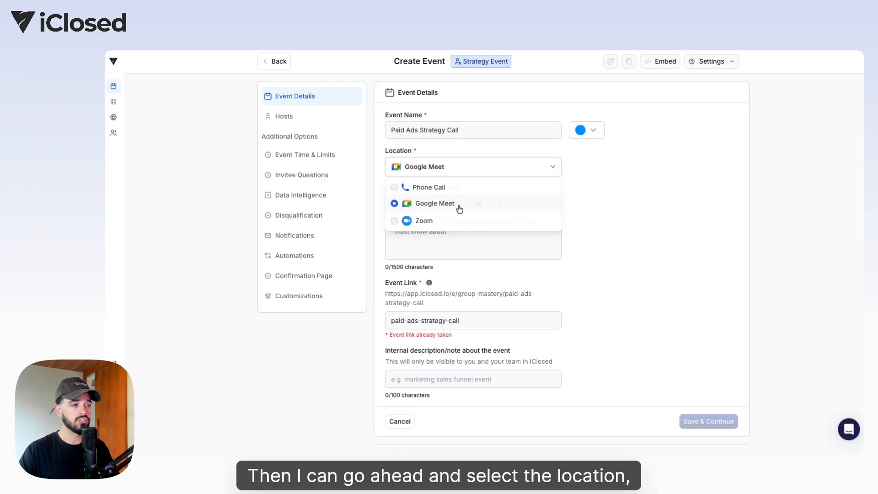
Change the event link to paid-ads-strategy-call-demo and save the event details
left_click(480, 223)
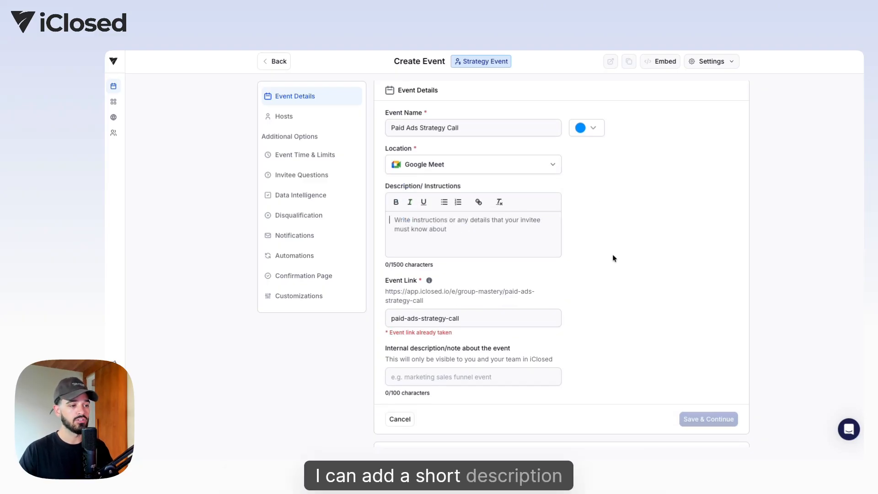
scroll(613, 257, "down", 1)
left_click(480, 307)
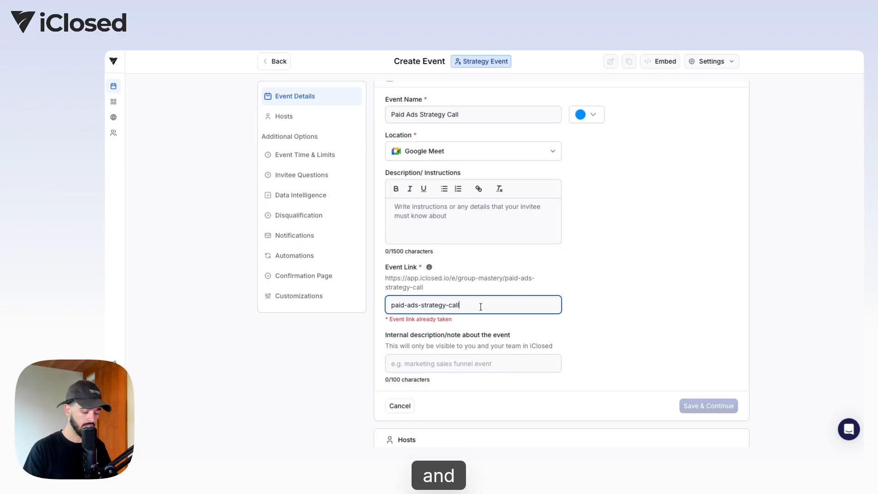
type("-demo")
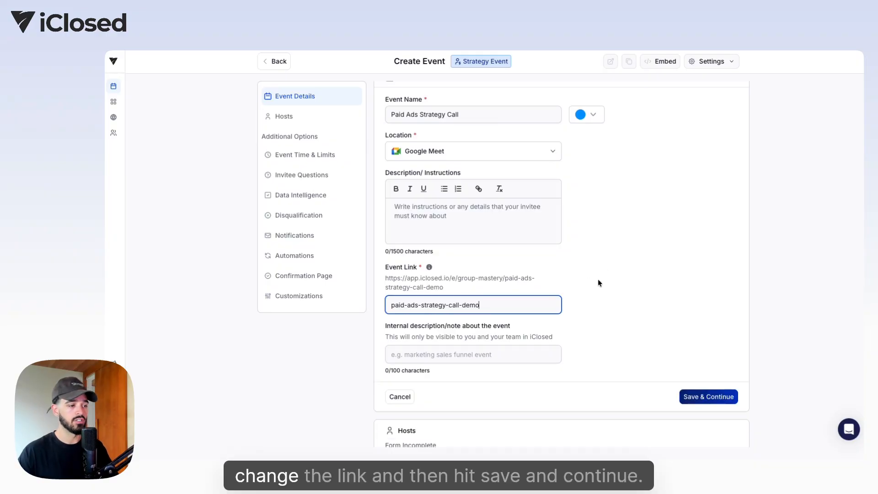
scroll(604, 284, "down", 1)
left_click(702, 380)
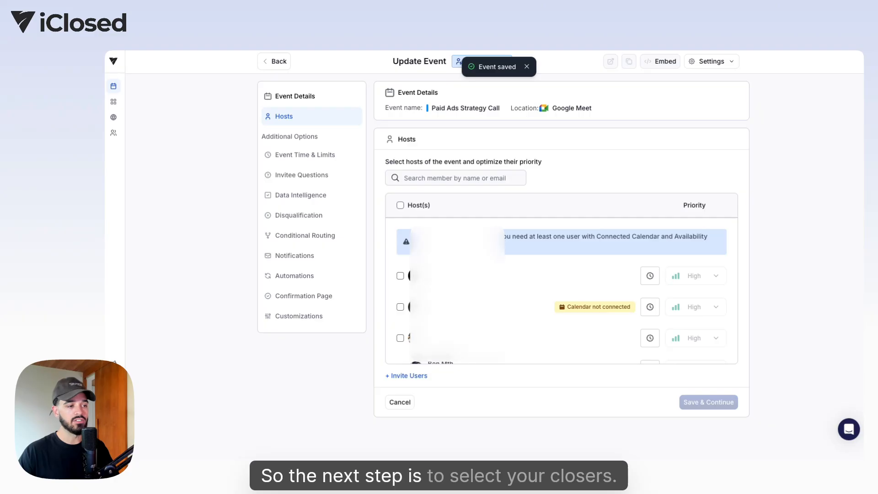
Assign the first three team members as event hosts and save them
left_click(400, 277)
left_click(400, 271)
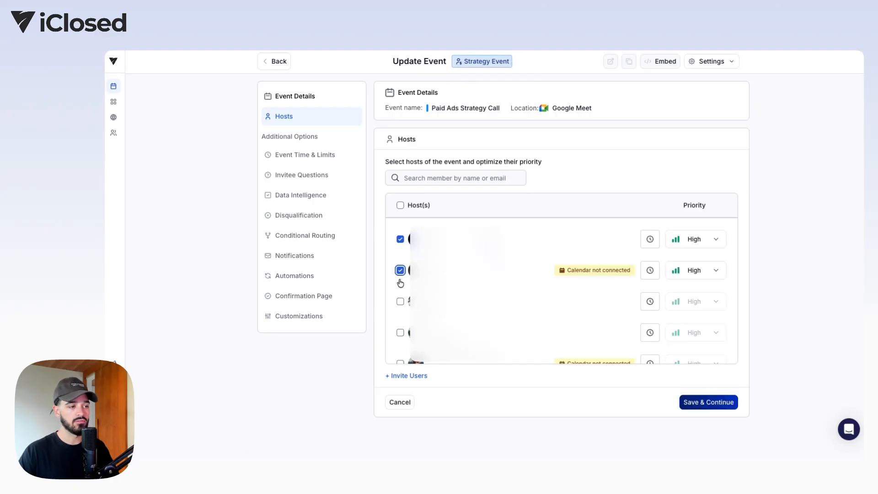
left_click(402, 301)
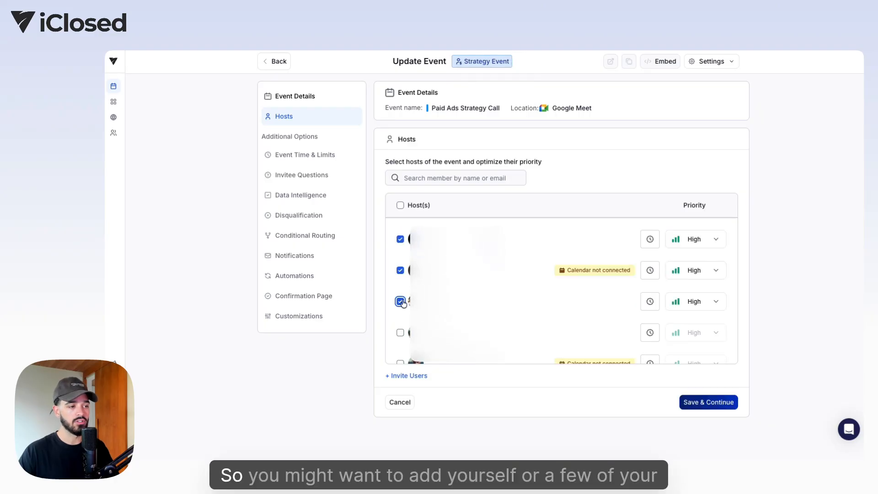
left_click(699, 403)
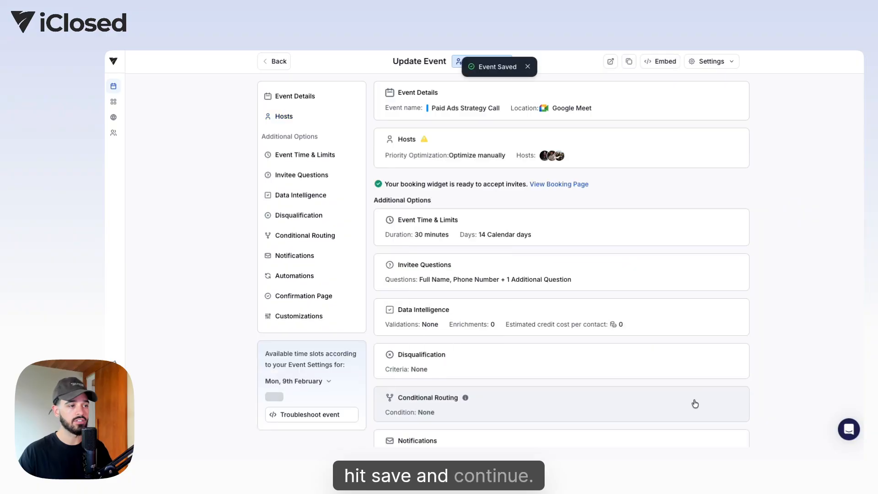
left_click(485, 246)
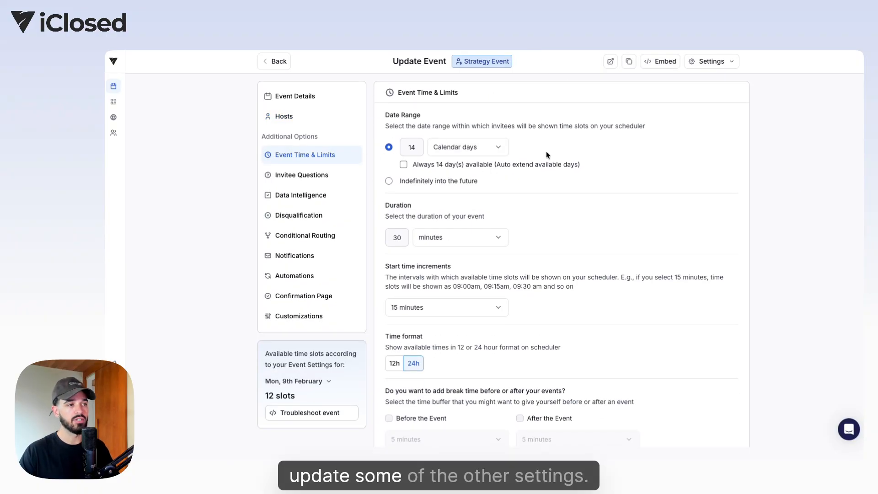
Change the booking date range from 14 to 5 calendar days
double_click(412, 147)
type("5")
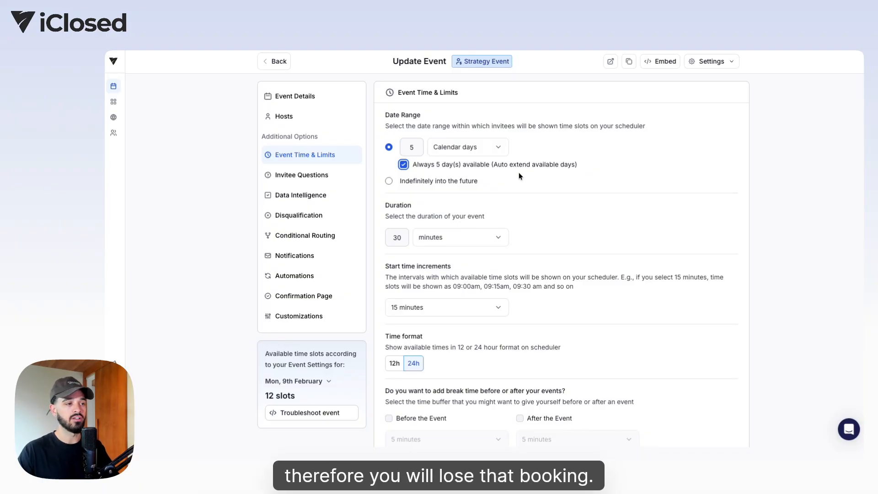
Change the event duration from 30 to 45 minutes
left_click(400, 236)
double_click(400, 236)
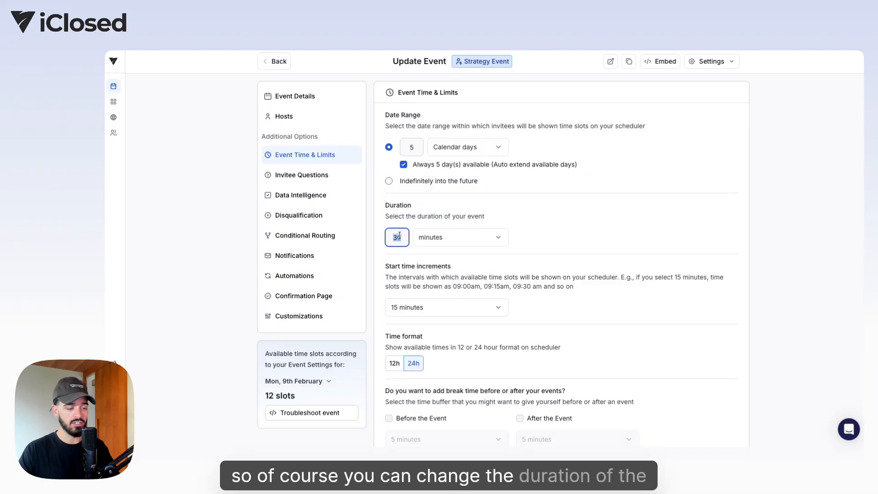
type("45")
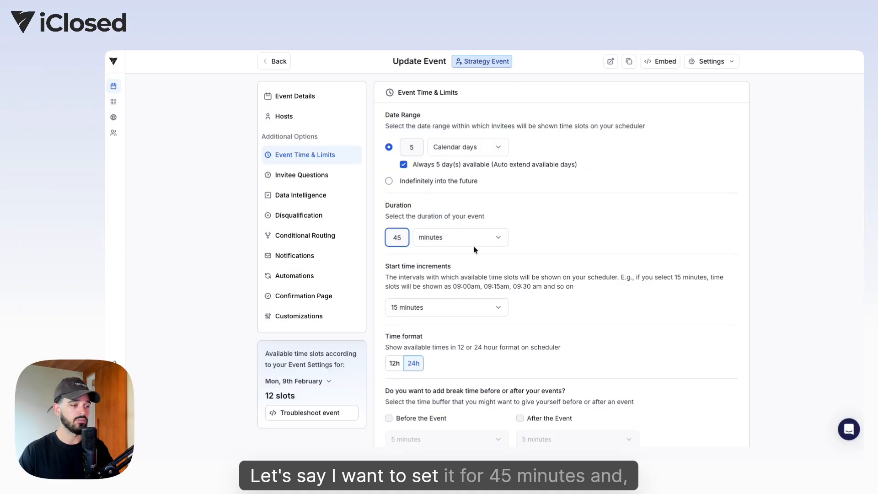
Require at least 4 hours' notice before booking and save the time settings
scroll(532, 259, "down", 4)
scroll(476, 233, "down", 1)
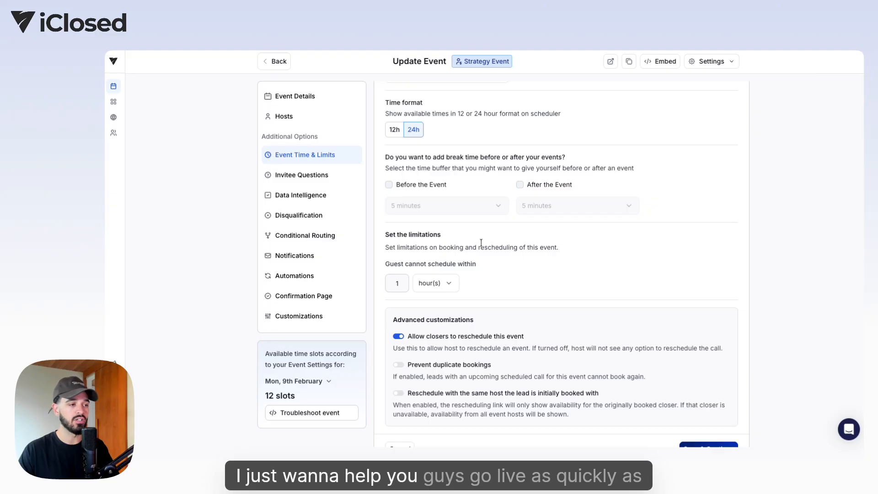
scroll(476, 247, "down", 1)
scroll(482, 247, "down", 1)
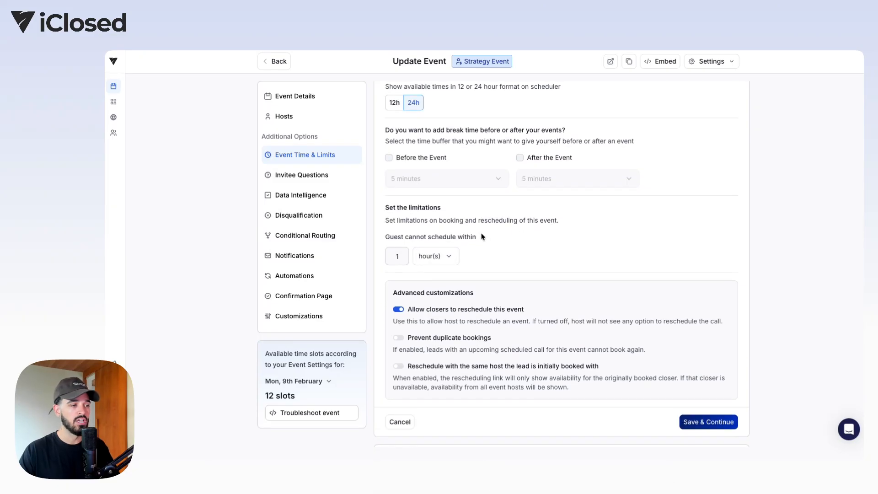
left_click(395, 257)
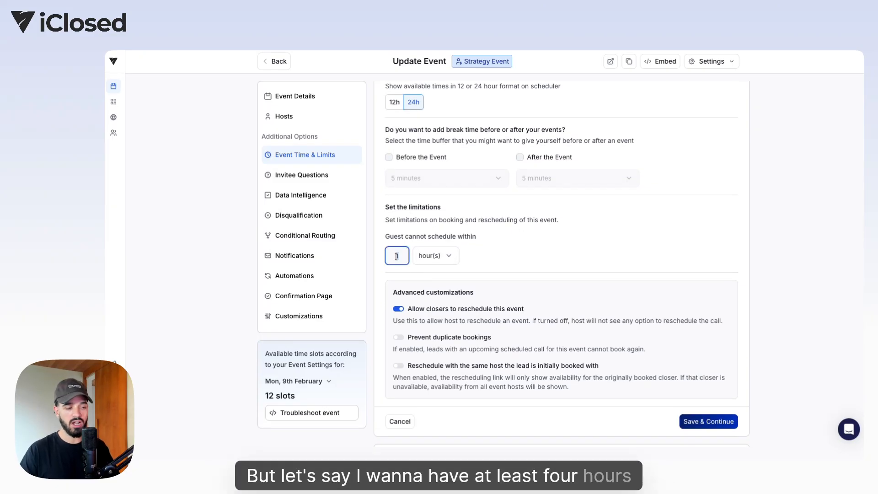
key("BackSpace")
type("4")
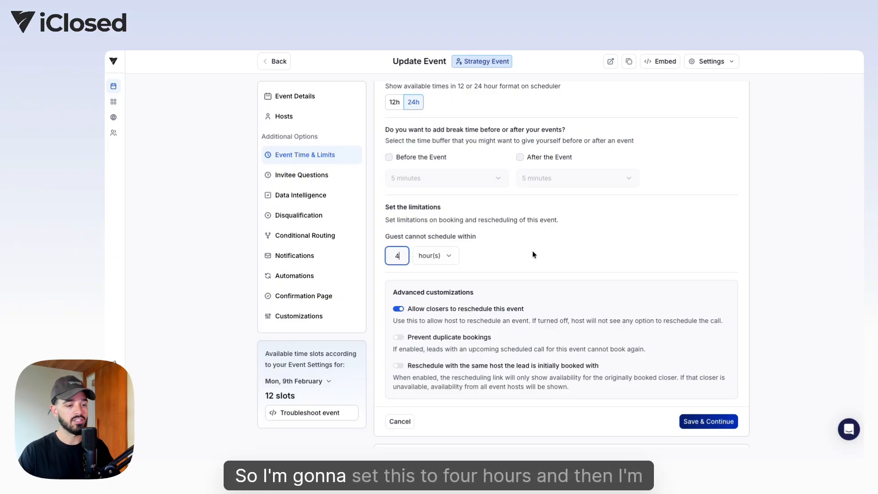
left_click(705, 423)
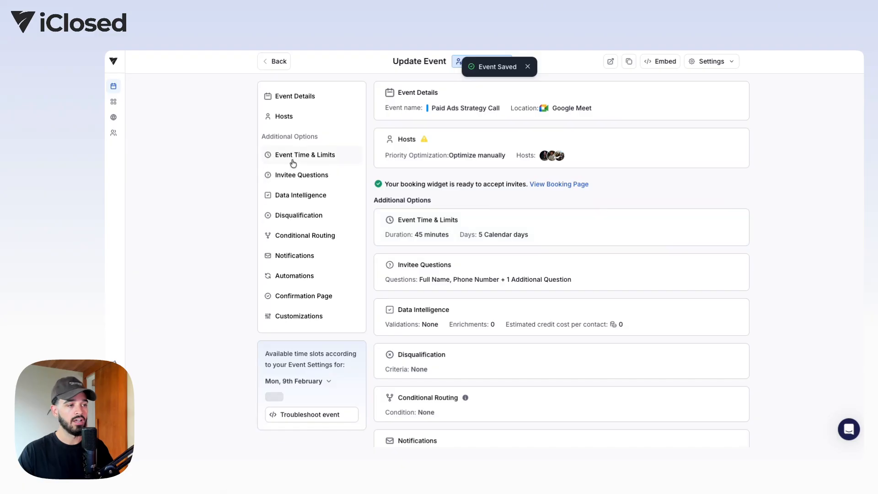
Save invitee questions asking phone number and name first, then email address
left_click(477, 272)
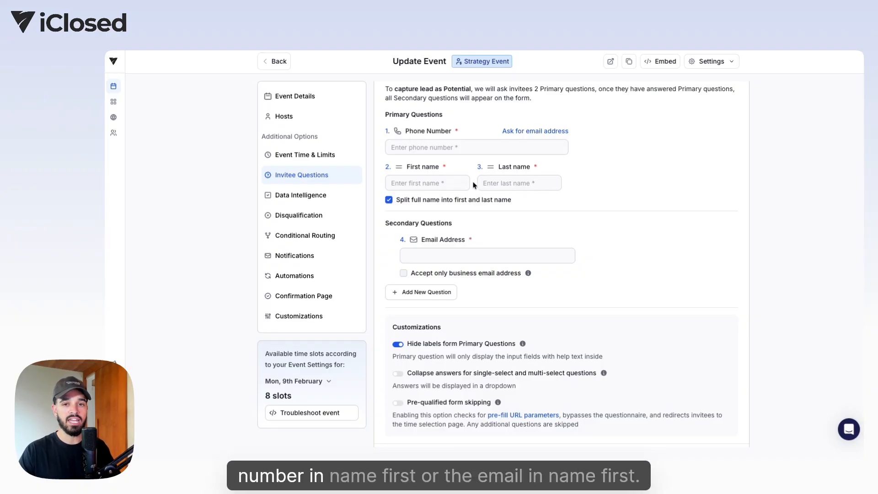
left_click(525, 133)
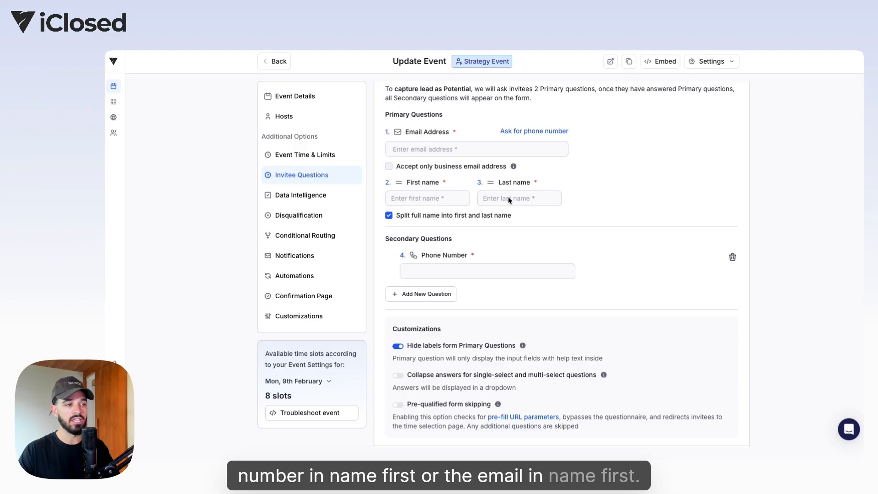
left_click(527, 133)
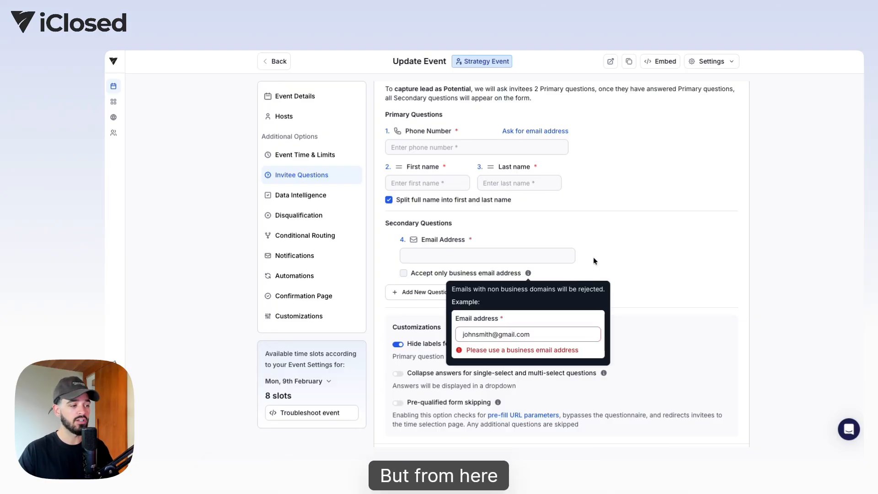
scroll(548, 263, "down", 4)
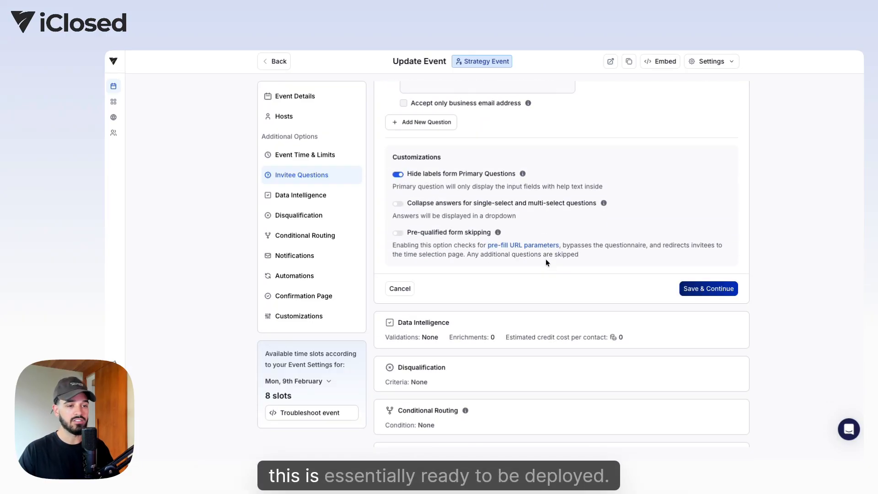
left_click(700, 289)
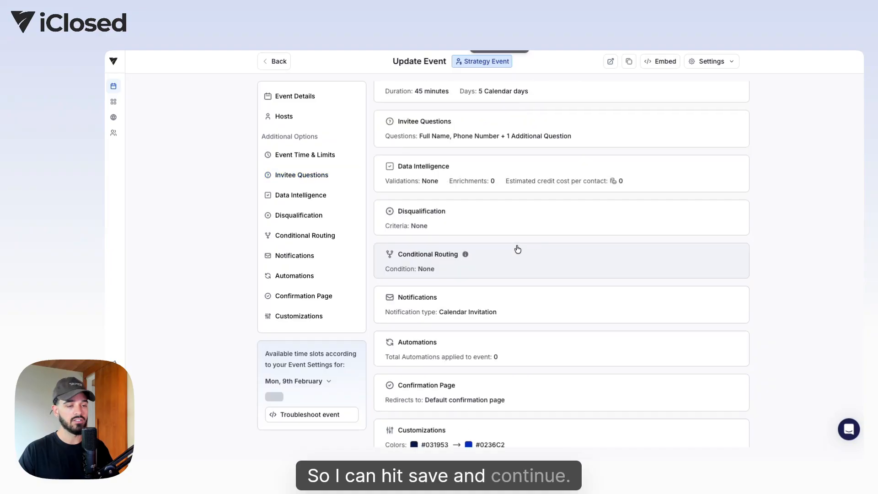
Choose Inline Embed for the event and copy its embed code
left_click(657, 61)
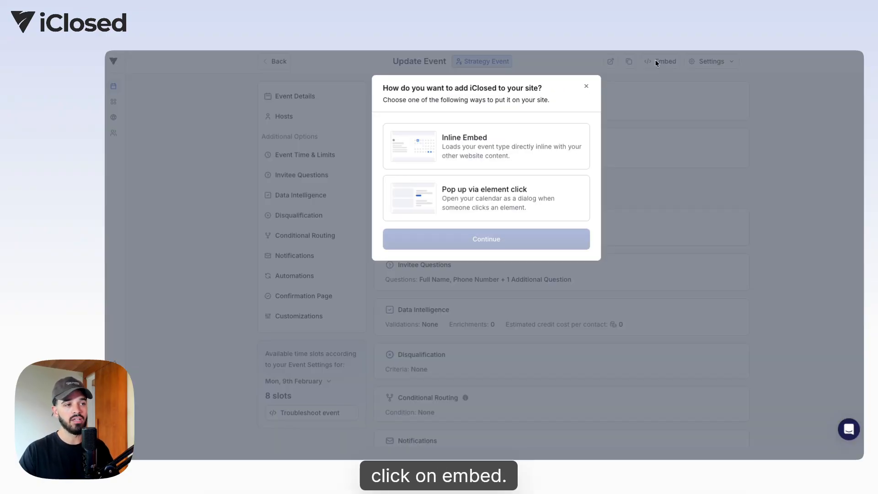
left_click(471, 150)
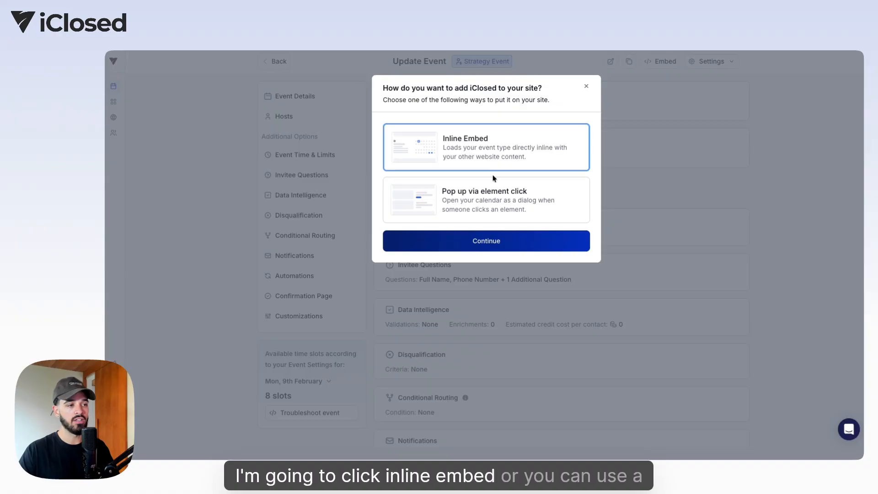
left_click(501, 241)
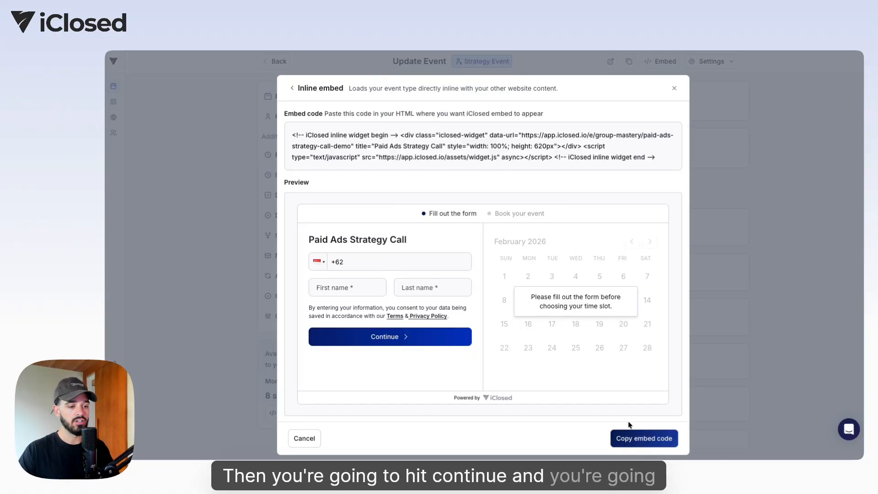
left_click(638, 437)
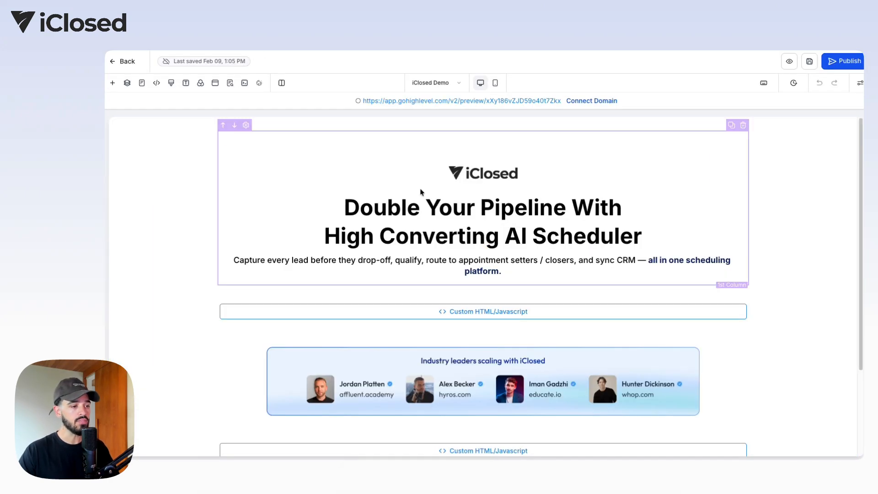
Replace the second custom HTML block's code with the Paid Ads Strategy Call inline widget embed
scroll(511, 310, "down", 2)
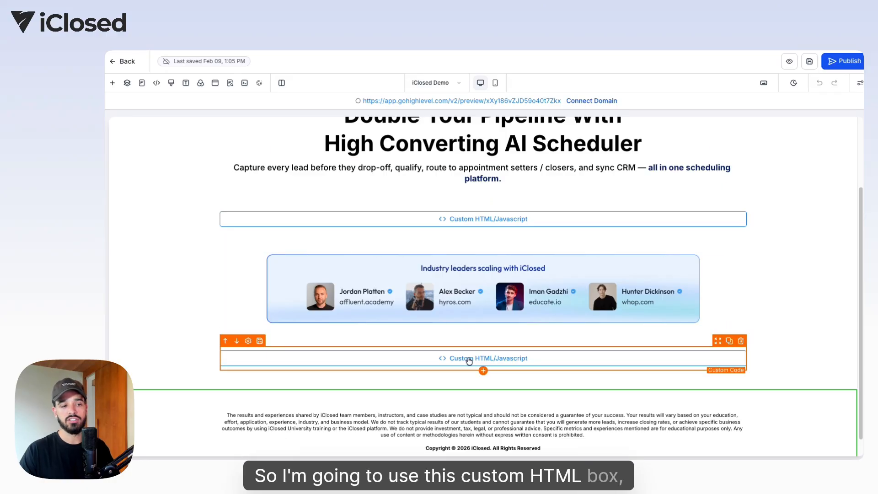
left_click(469, 361)
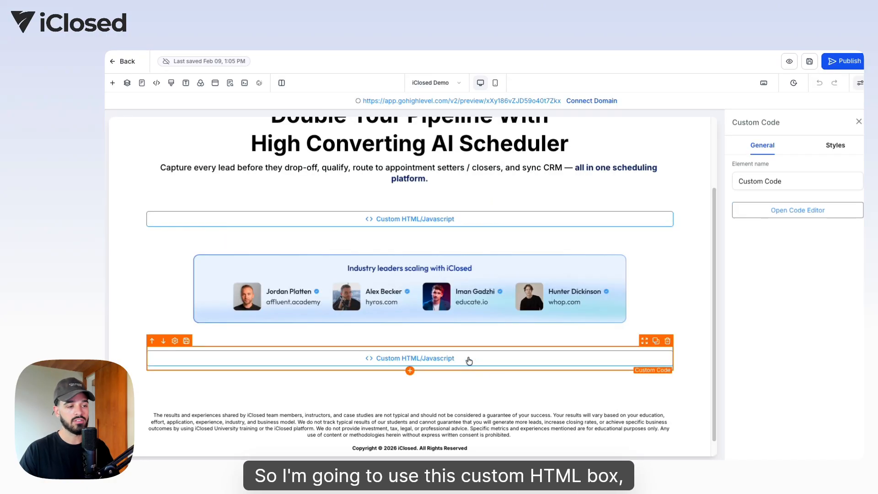
left_click(777, 211)
key("ctrl+a")
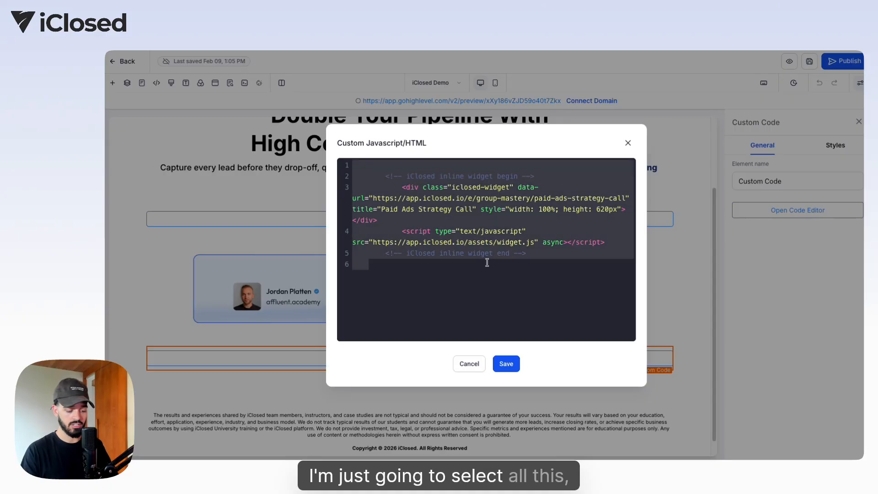
key("BackSpace")
type("<!-- iClosed inline widget begin -->             <div class=\"iclosed-widget\" data-url=\"https://app.iclosed.io/e/group-mastery/paid-ads-strategy-call-demo\" title=\"Paid Ads Strategy Call\" style=\"width: 100%; height: 620px\"></div>             <script type=\"text/javascript\" src=\"https://app.iclosed.io/assets/widget.js\" async></script>         <!-- iClosed inline widget end -->")
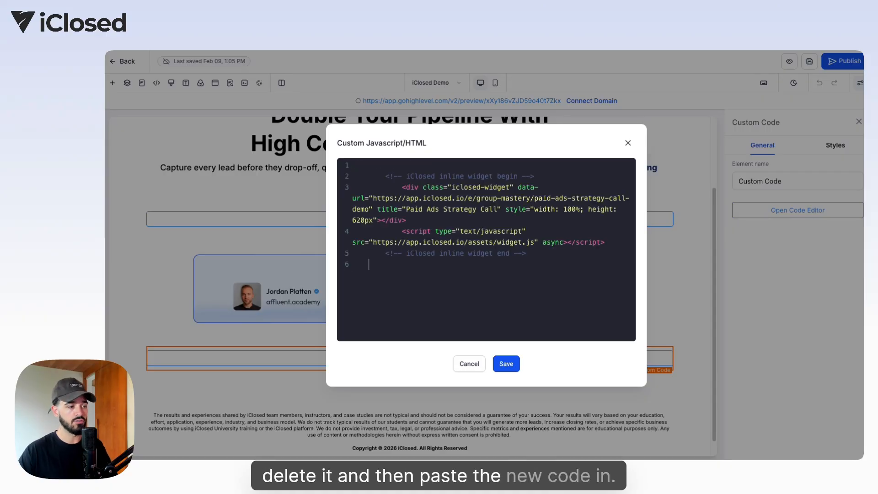
Save the embed code and the iClosed Demo page, then preview it
left_click(509, 365)
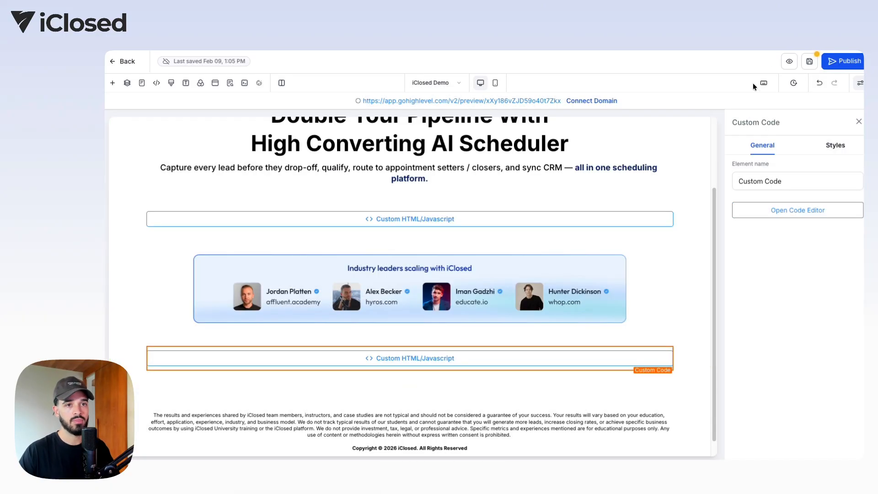
left_click(810, 62)
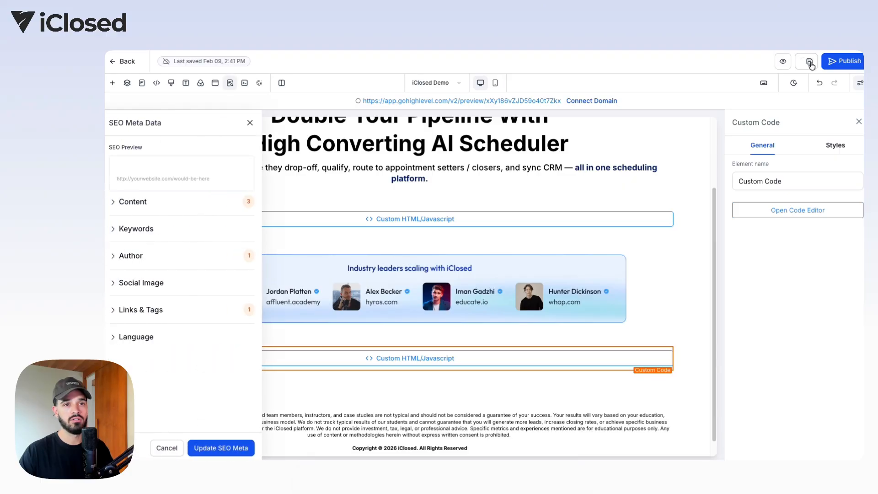
left_click(789, 62)
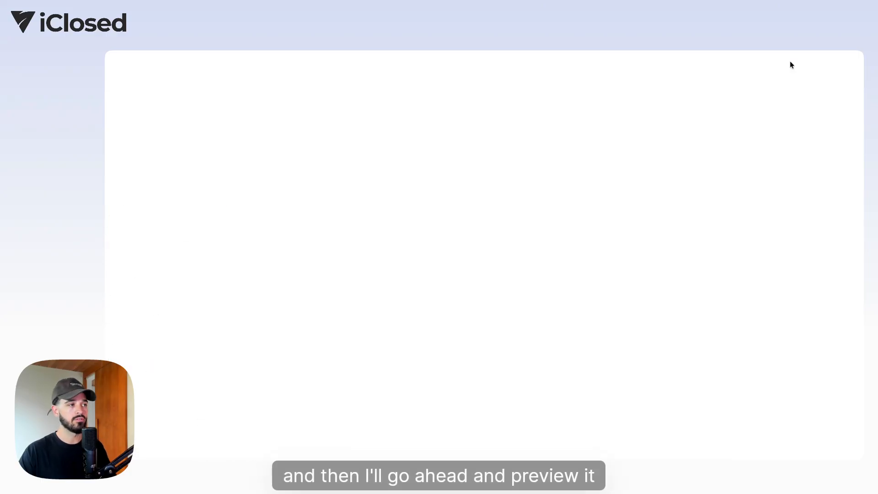
Enter the test lead's phone number in the embedded booking form
scroll(750, 167, "down", 3)
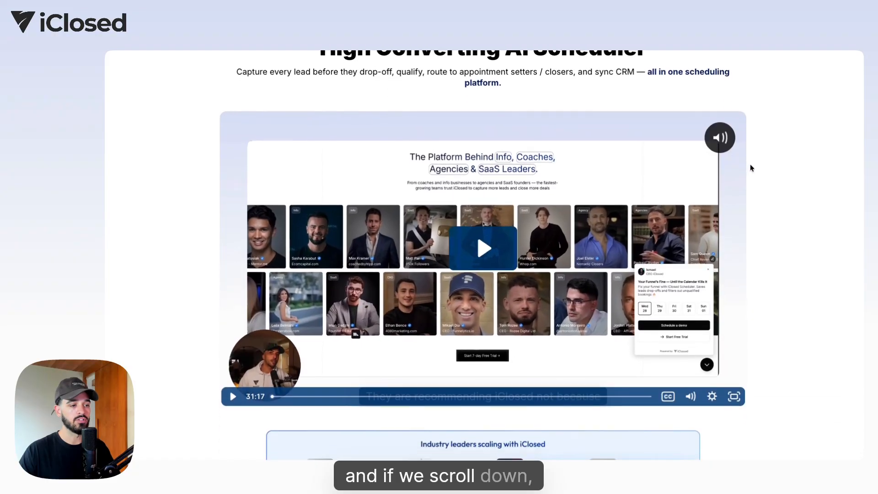
scroll(750, 168, "down", 8)
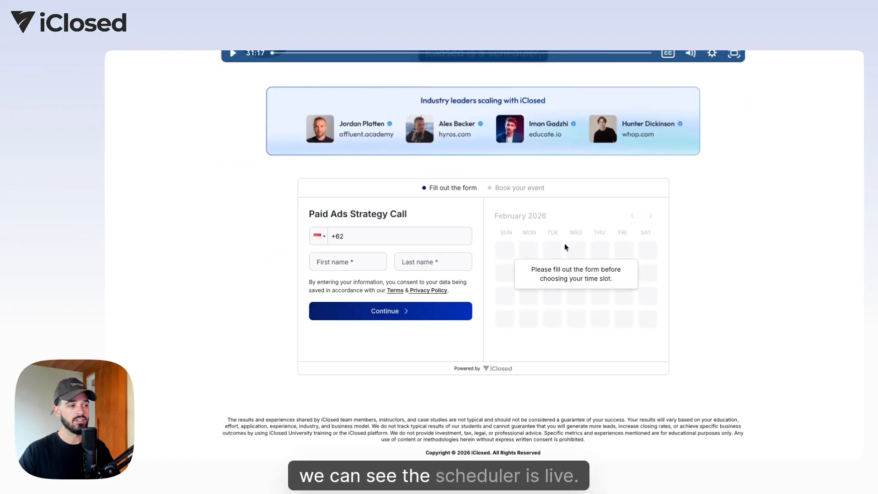
left_click(365, 236)
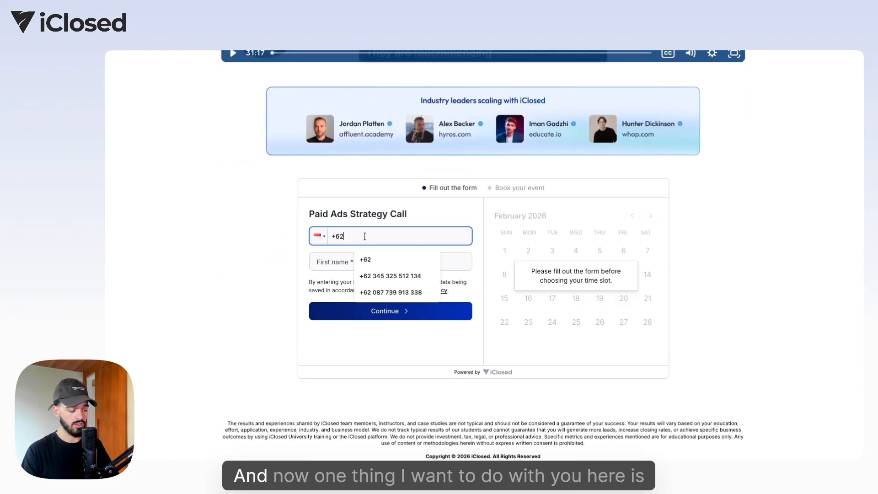
key("BackSpace")
key("BackSpace")
type("1 (707) 609-236")
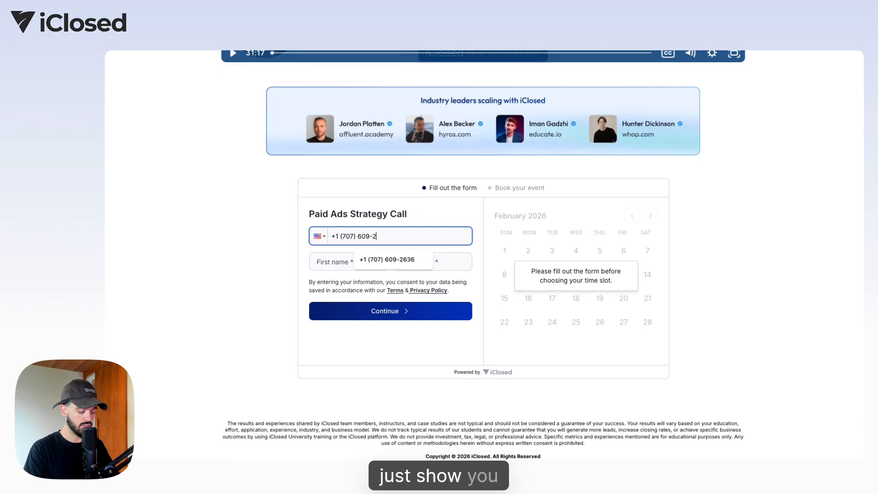
key("BackSpace")
key("BackSpace")
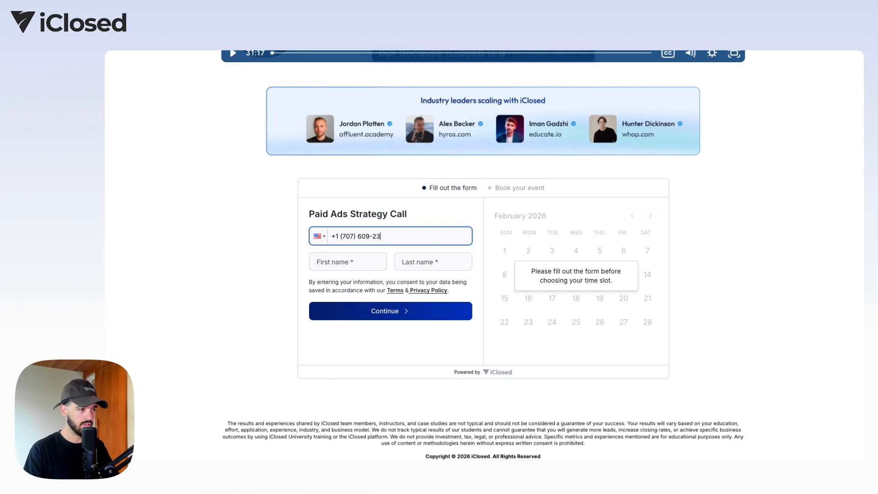
type("6")
left_click(387, 259)
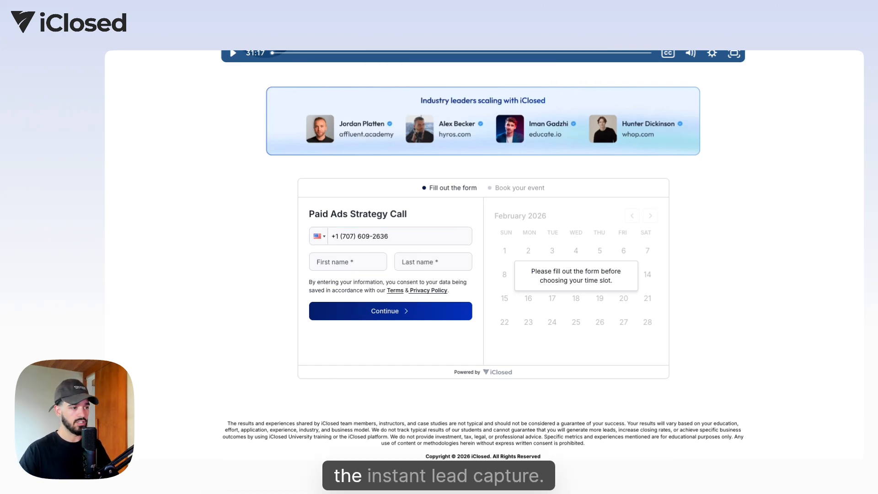
Autofill the test lead's first name, last name and email address
left_click(336, 261)
left_click(368, 288)
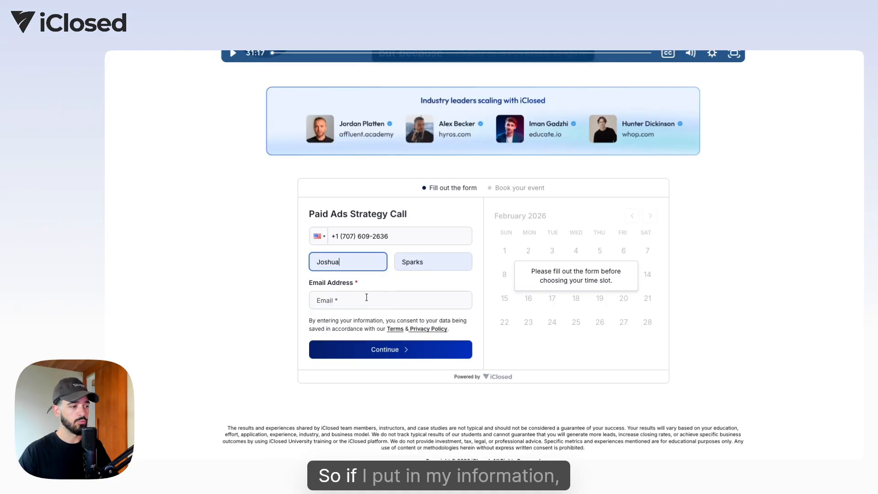
left_click(366, 300)
left_click(394, 322)
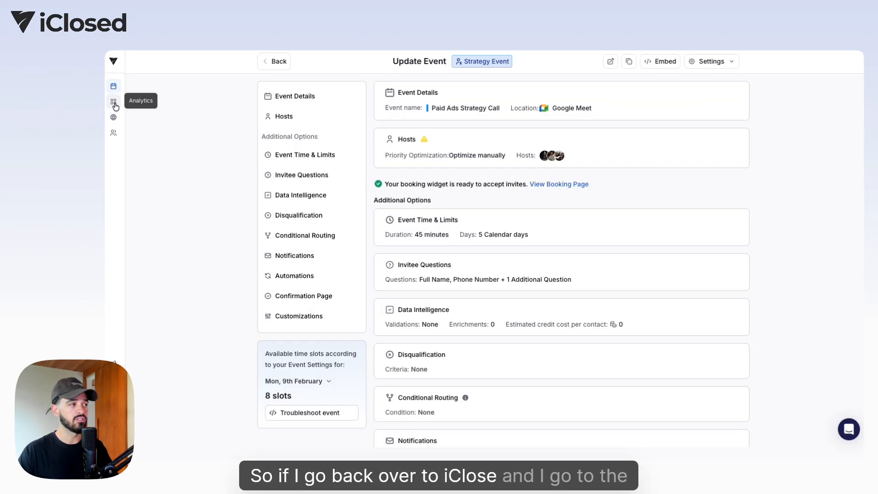
Open the new test lead in Global Data, review Additional Details and Invitee Questions, then close it
left_click(113, 117)
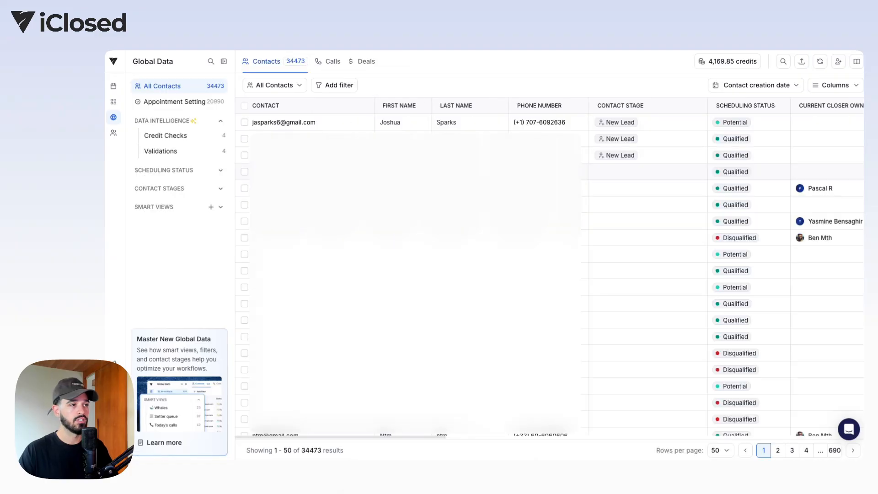
left_click(327, 127)
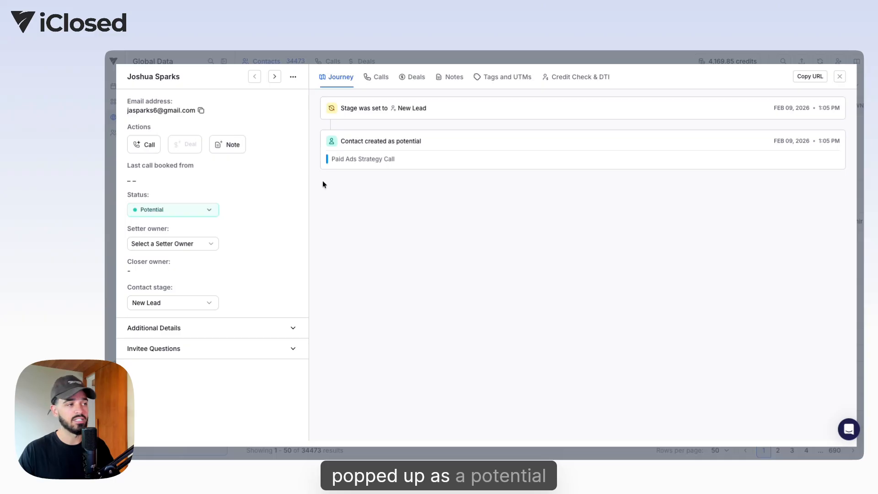
left_click(241, 327)
scroll(215, 356, "down", 1)
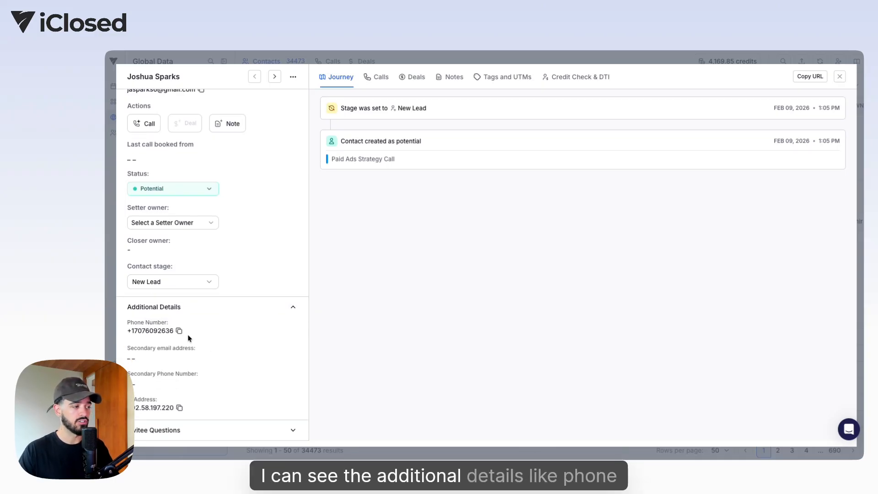
left_click(249, 427)
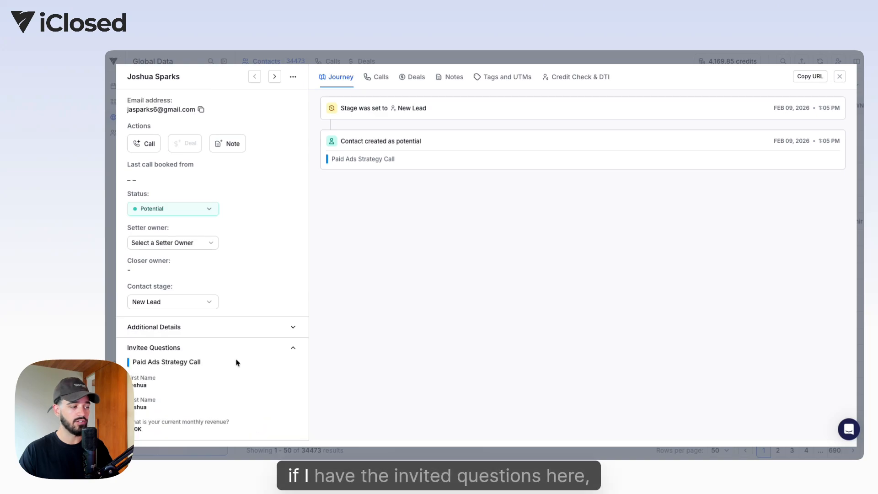
left_click(273, 351)
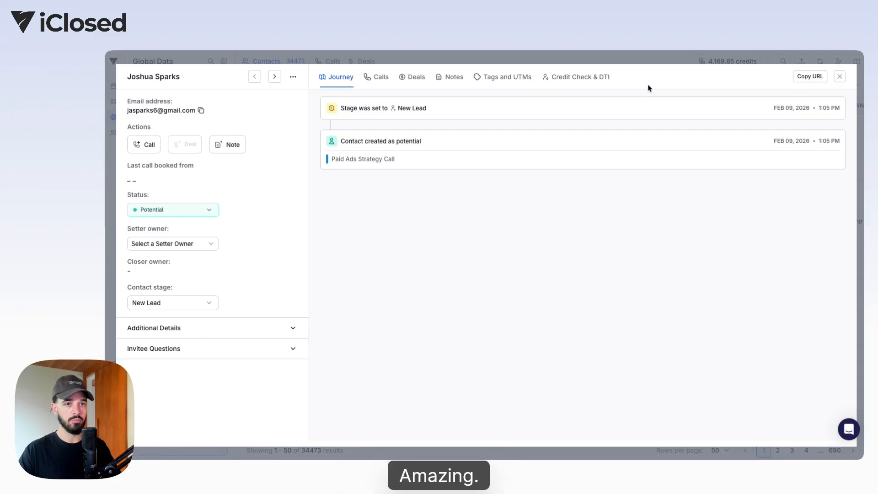
left_click(840, 76)
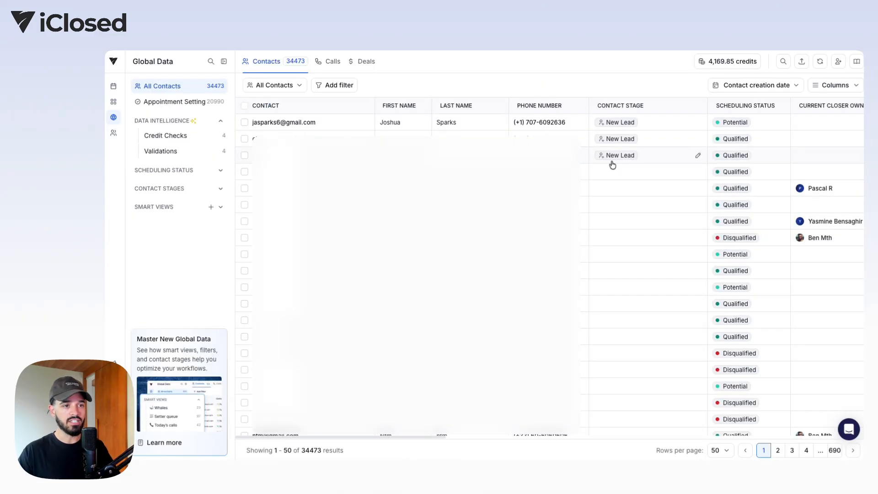